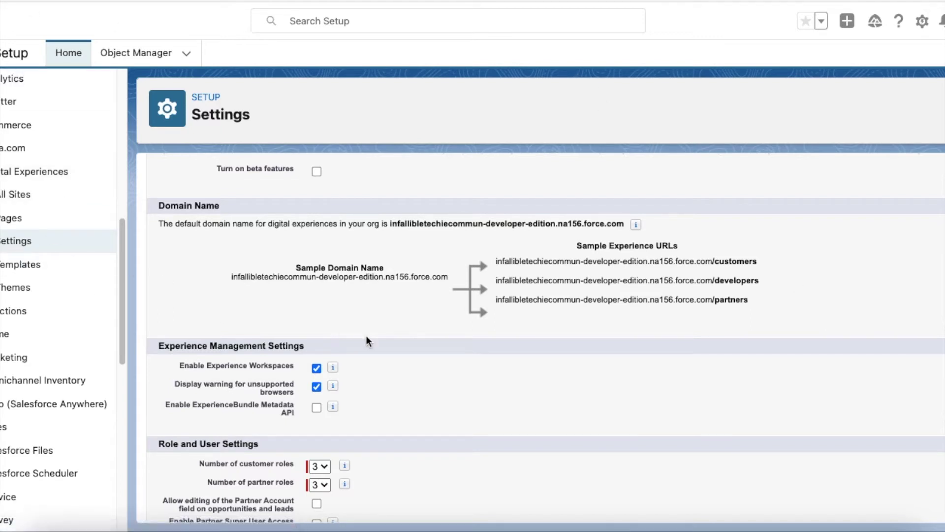
# Review the Role and User Settings for digital experiences and examine the options for the number of partner roles.
pyautogui.scroll(3, 274, 227)
pyautogui.scroll(-10, 344, 316)
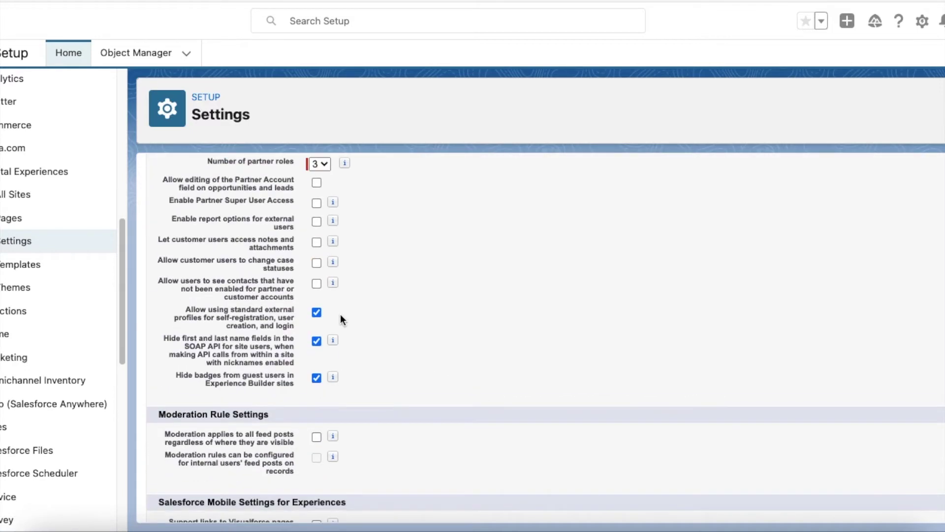
pyautogui.scroll(1, 381, 345)
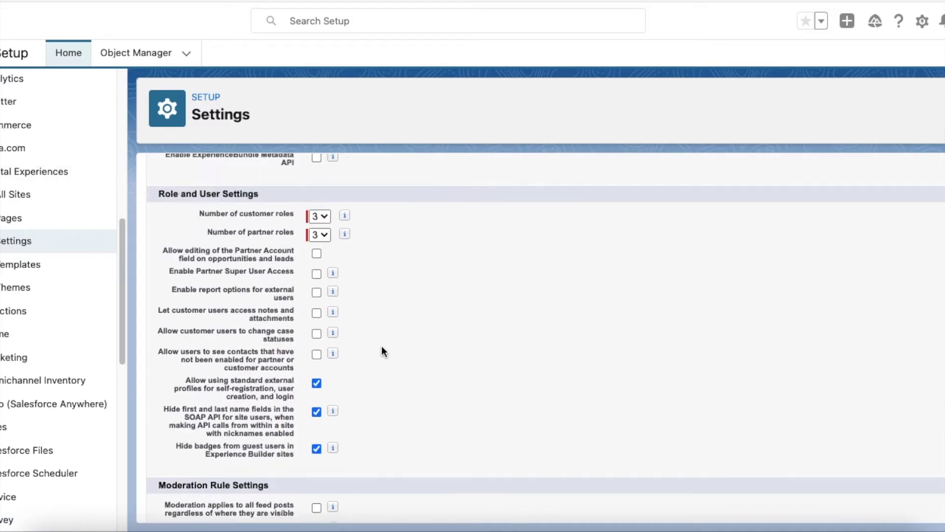
pyautogui.scroll(2, 381, 346)
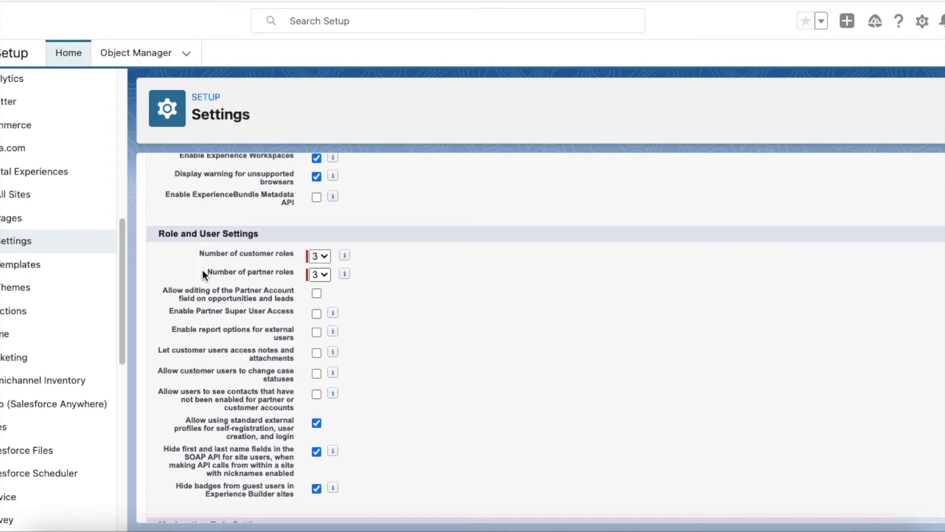
pyautogui.moveTo(203, 270); pyautogui.dragTo(280, 279)
pyautogui.click(324, 277)
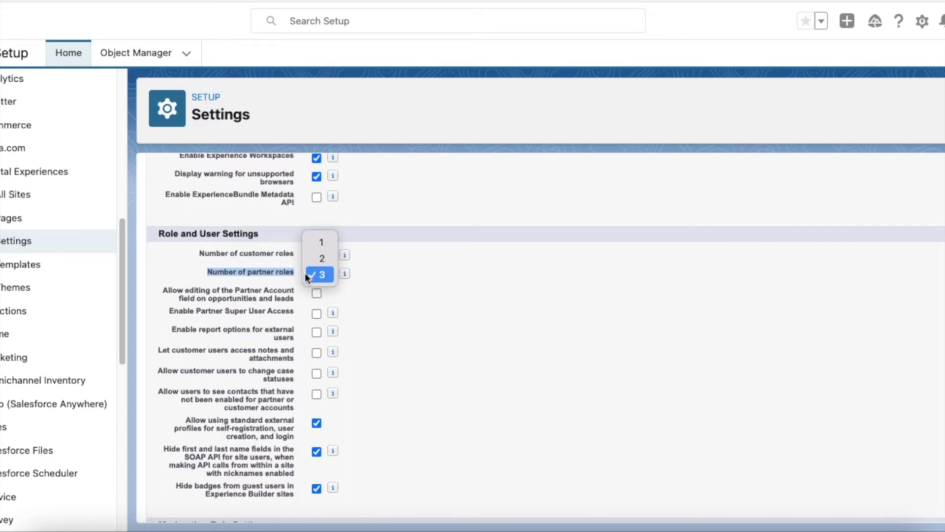
pyautogui.click(493, 351)
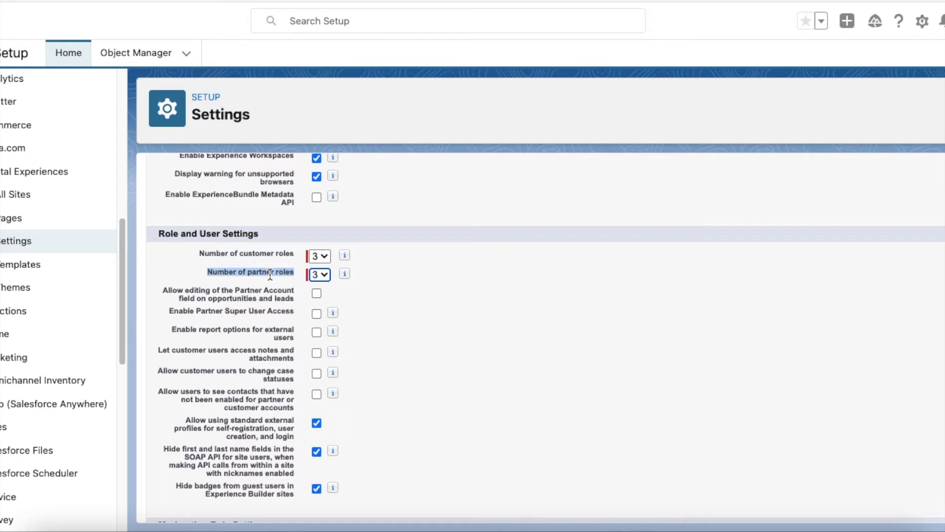
pyautogui.click(187, 274)
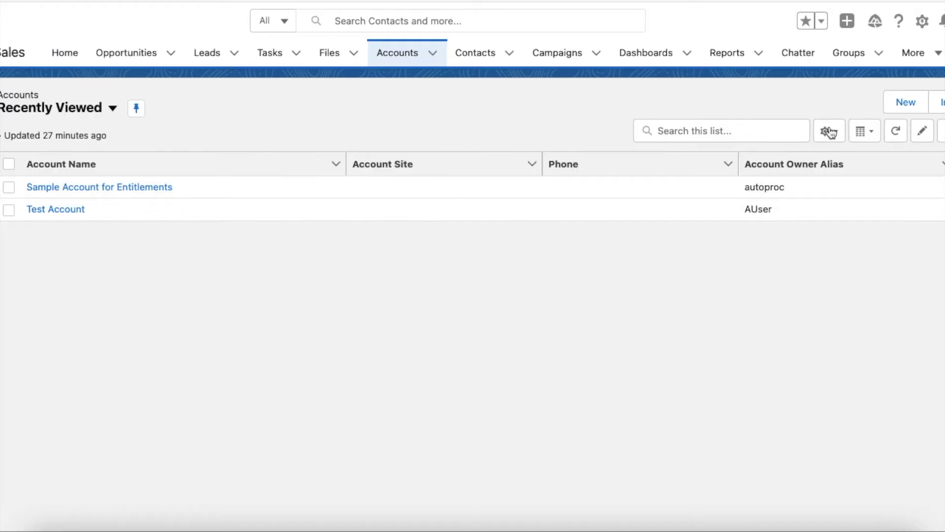
# Create and save a new account named Test Partner Account.
pyautogui.click(911, 107)
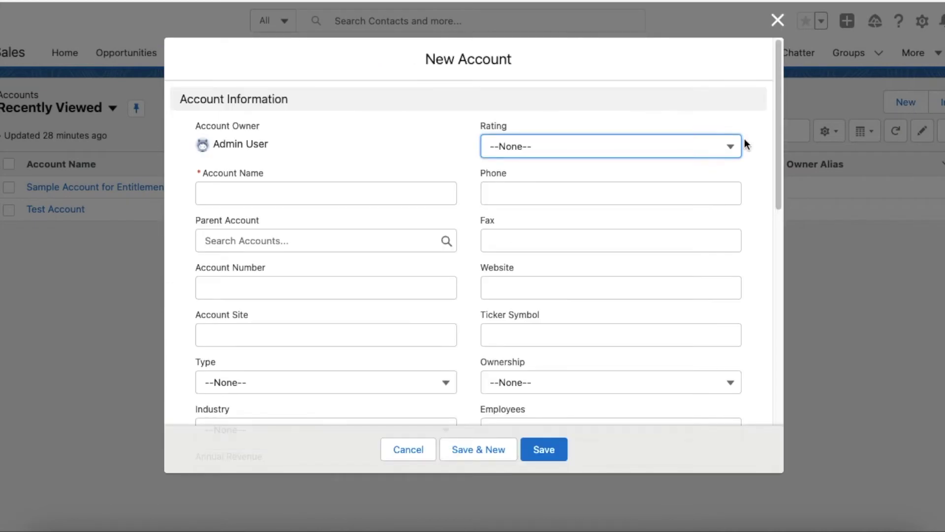
pyautogui.click(341, 186)
pyautogui.write('Test par')
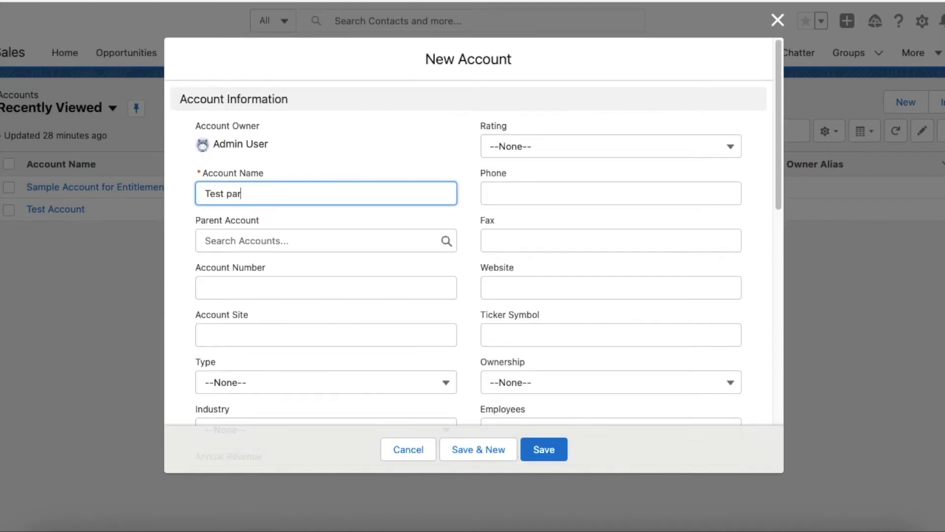
pyautogui.write('artner Account')
pyautogui.press('Tab')
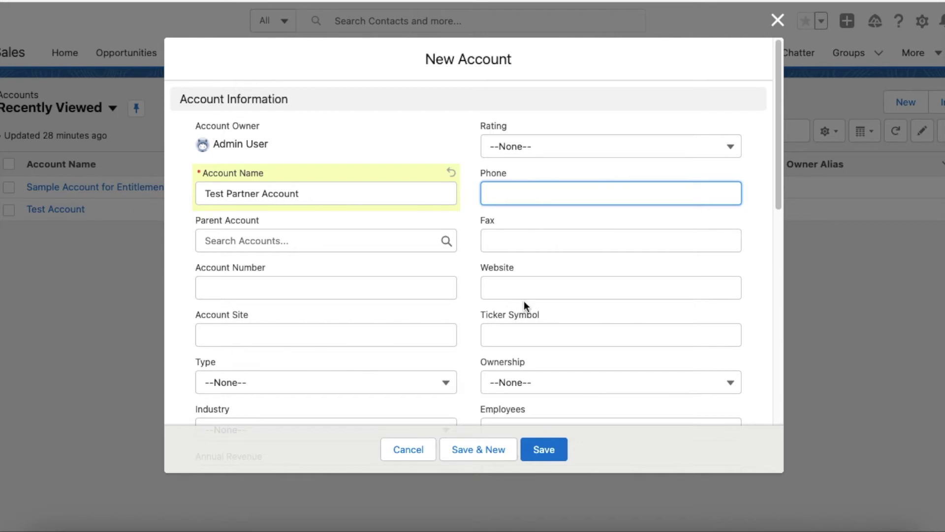
pyautogui.click(552, 446)
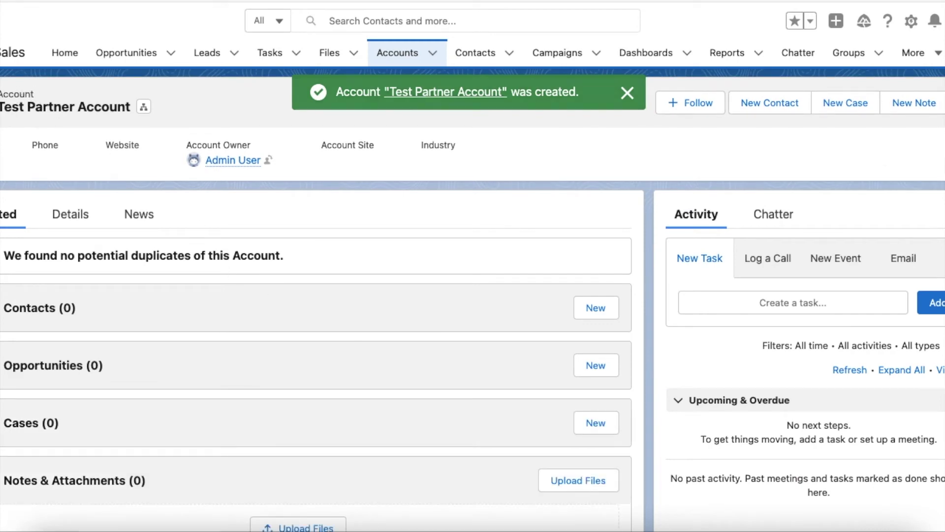
# Enable Test Partner Account as a partner account and confirm the change.
pyautogui.click(942, 104)
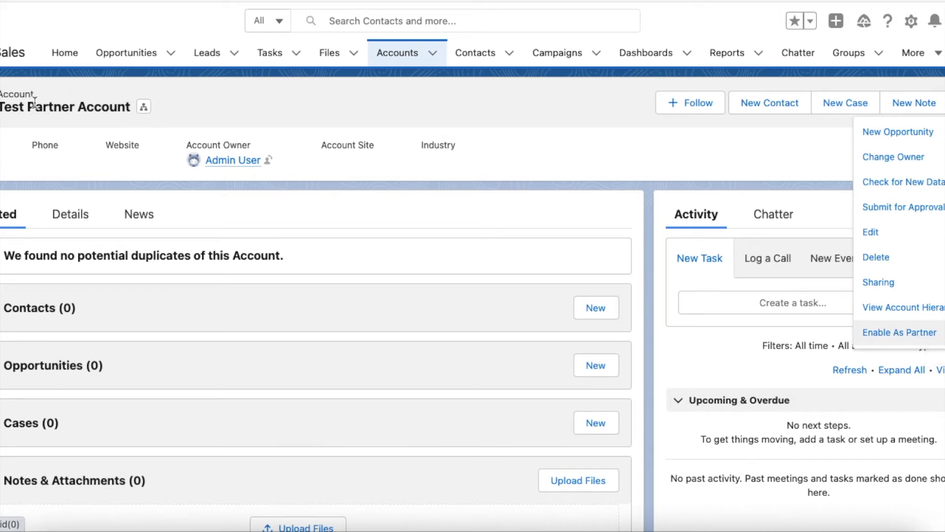
pyautogui.click(885, 337)
pyautogui.click(687, 311)
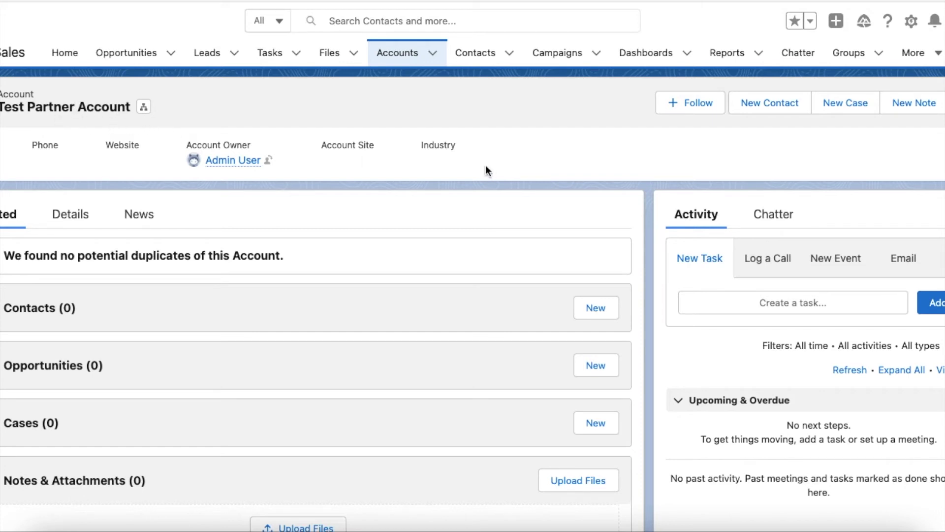
# Create a contact under Test Partner Account, filling in the contact's first and last name, and save it.
pyautogui.click(607, 311)
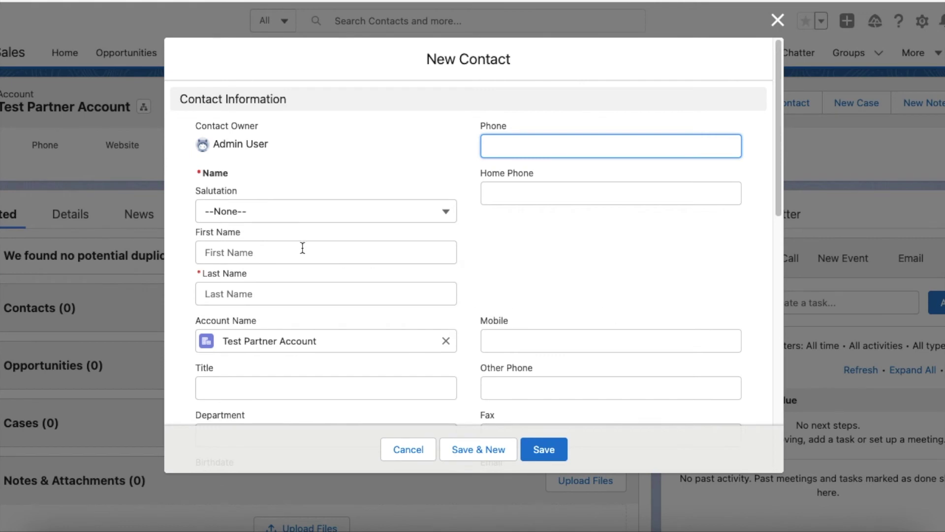
pyautogui.click(255, 246)
pyautogui.write('Test')
pyautogui.press('Tab')
pyautogui.write('Test')
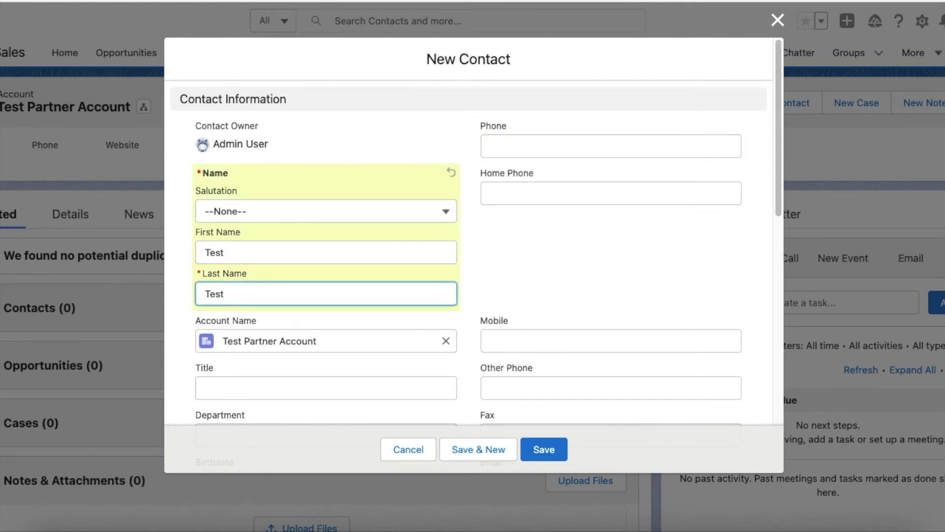
pyautogui.click(544, 449)
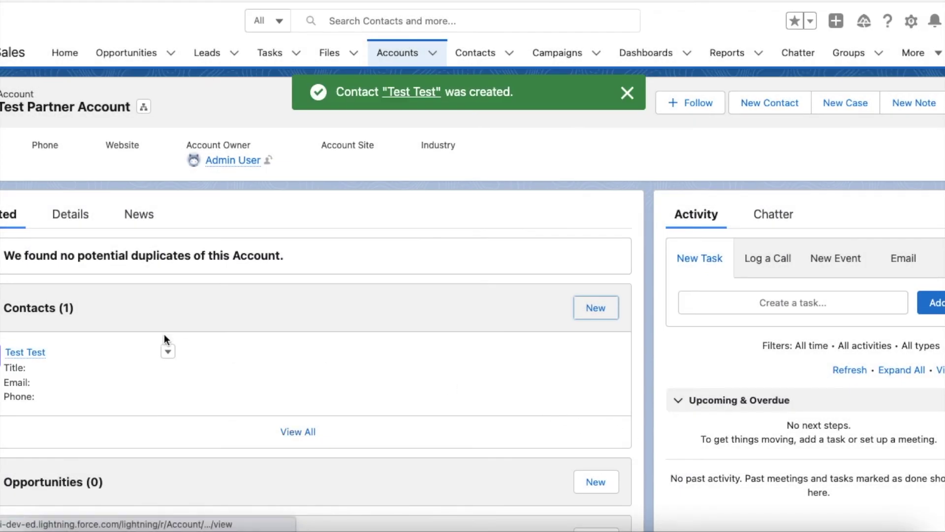
# Open the new contact, enable it as a partner user, and set the user license to Partner Community.
pyautogui.click(22, 353)
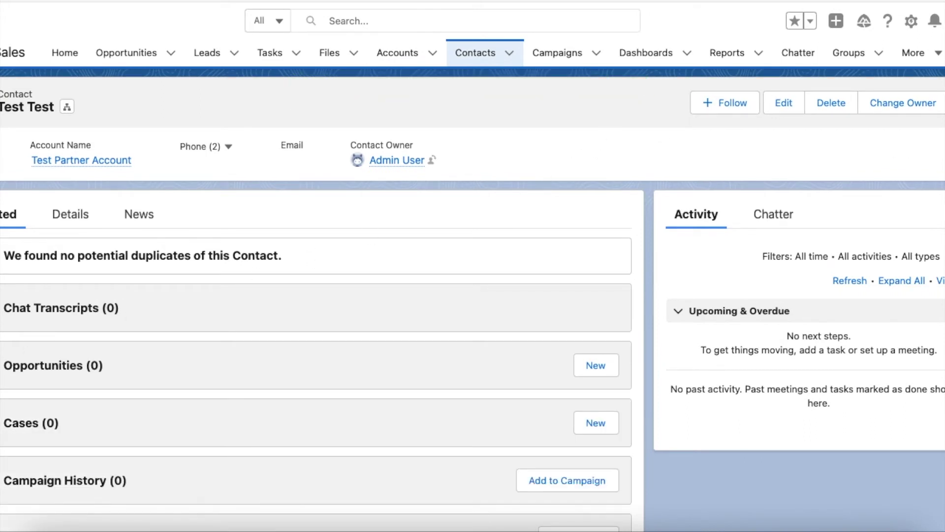
pyautogui.click(943, 103)
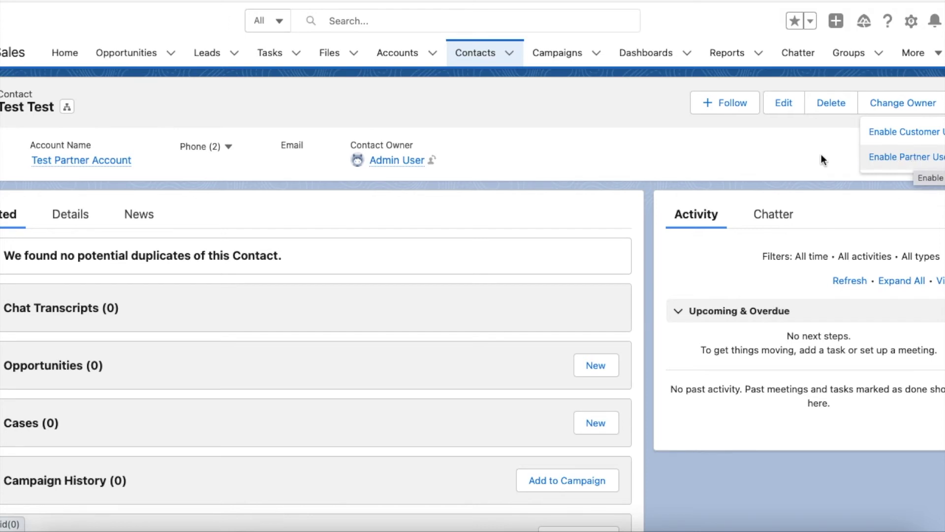
pyautogui.click(926, 165)
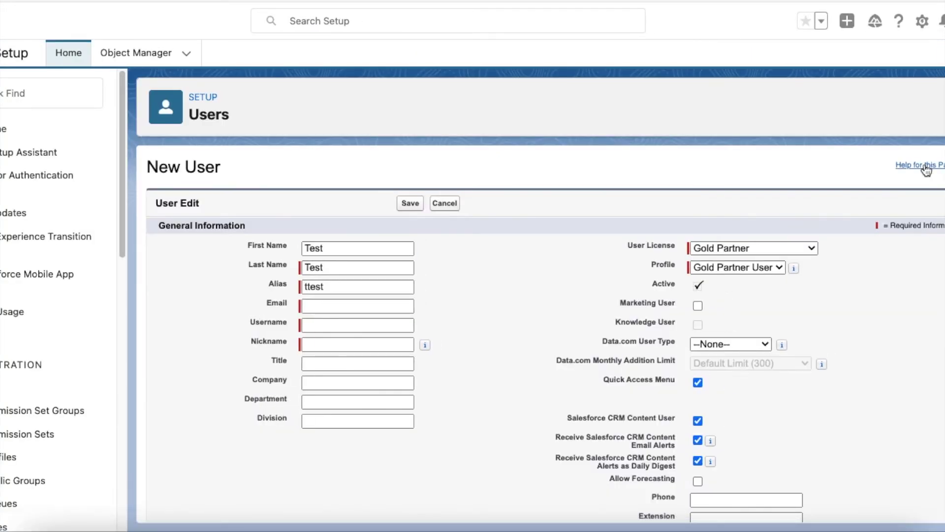
pyautogui.click(734, 251)
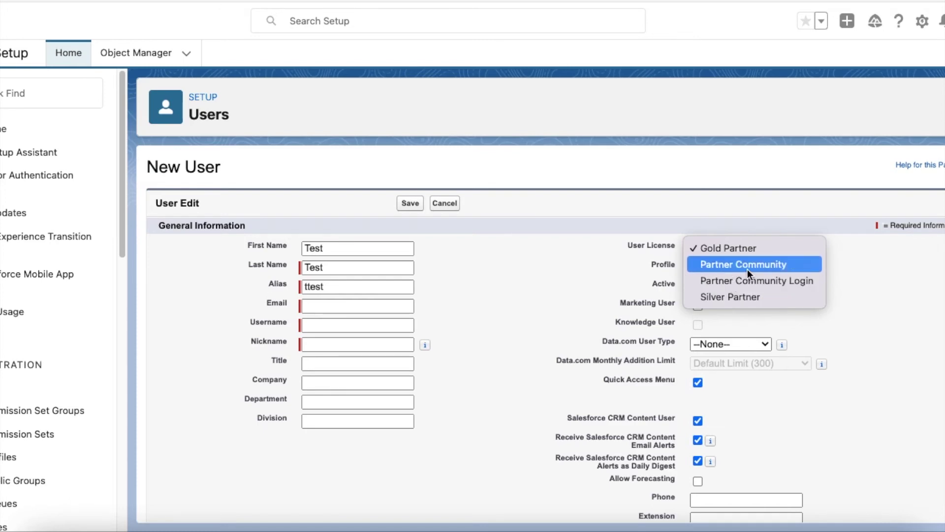
pyautogui.click(747, 268)
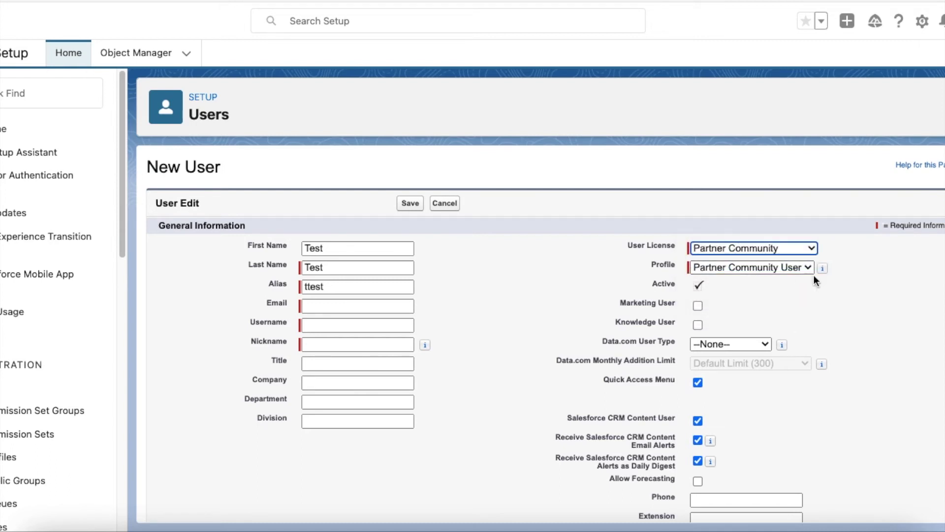
# Fill in the partner user's email address and adapt the suggested username to a unique one.
pyautogui.click(361, 305)
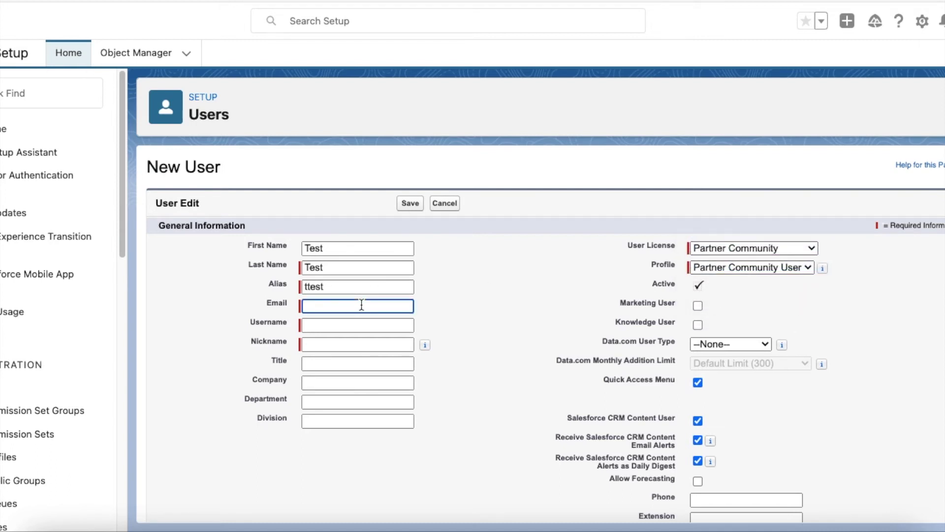
pyautogui.write('test@test.com')
pyautogui.press('Tab')
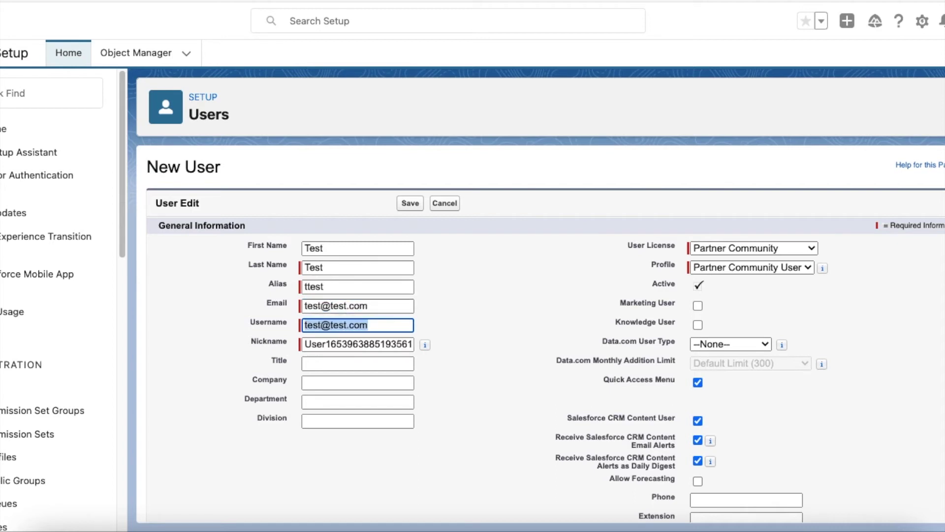
pyautogui.press('End')
pyautogui.write('.')
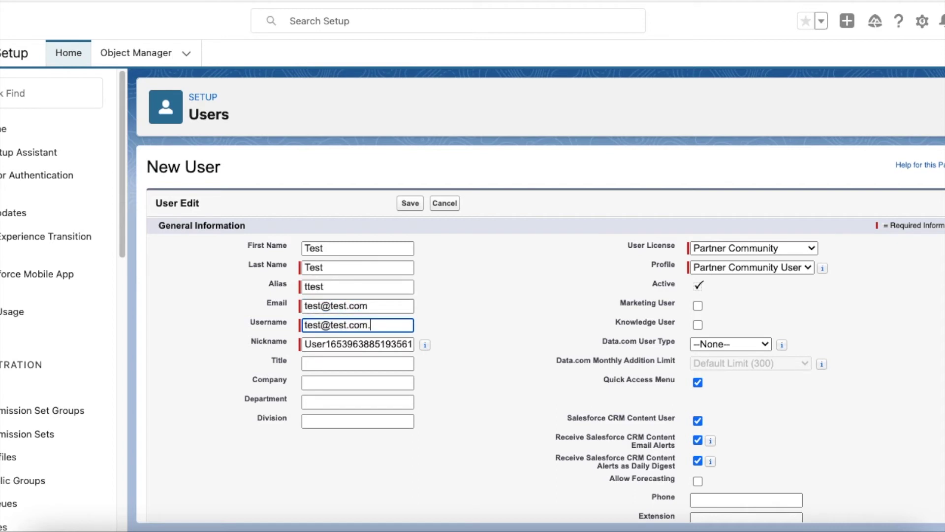
pyautogui.write('sfpartner')
pyautogui.click(321, 325)
pyautogui.write('sfdc')
pyautogui.click(369, 325)
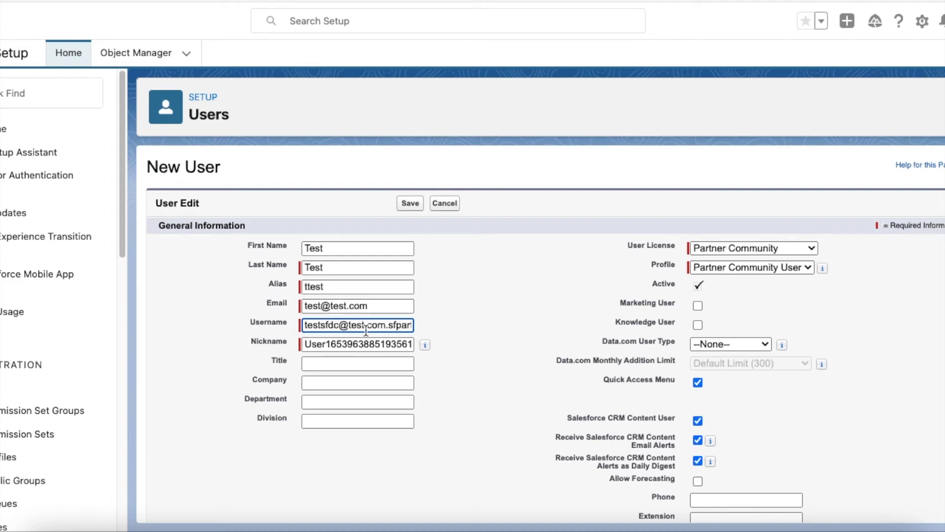
pyautogui.write('s')
pyautogui.press('BackSpace')
pyautogui.write('sf')
# Try to save the partner user with immediate password generation and notification turned off.
pyautogui.scroll(-10, 444, 261)
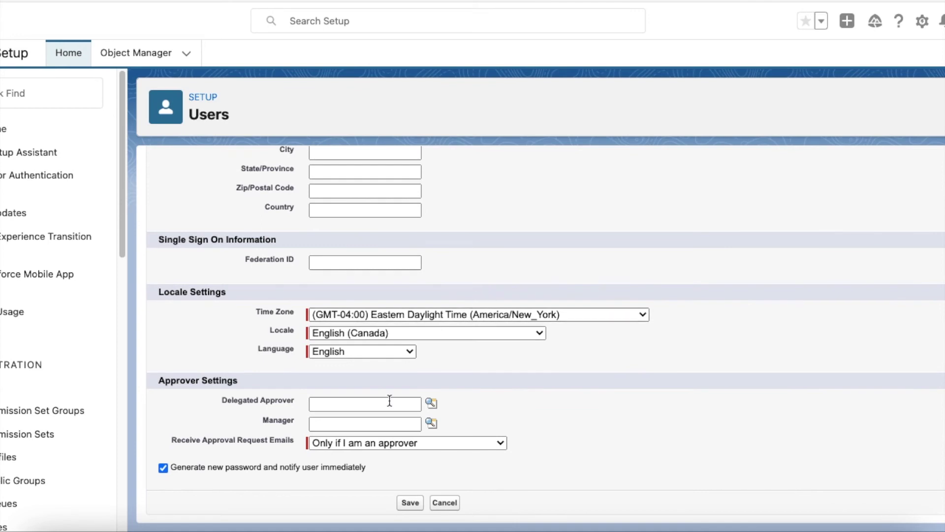
pyautogui.click(344, 466)
pyautogui.click(409, 503)
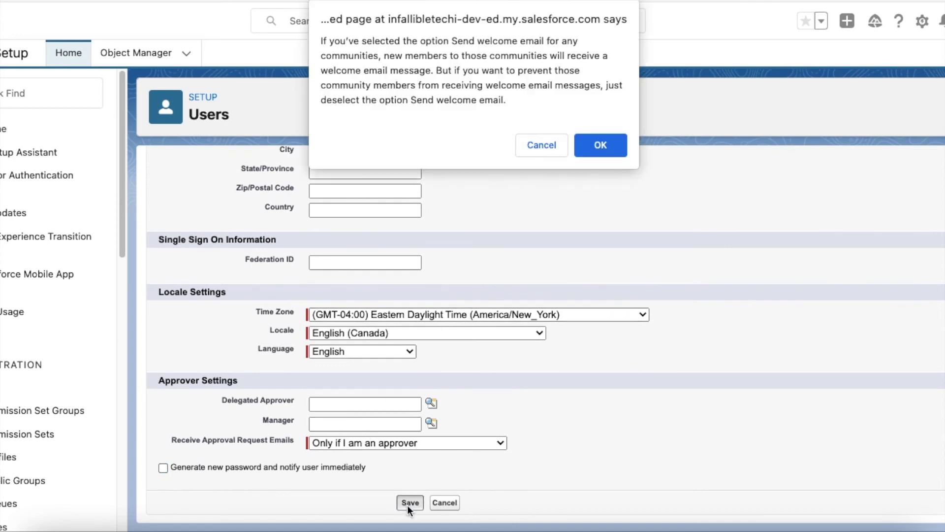
pyautogui.click(601, 149)
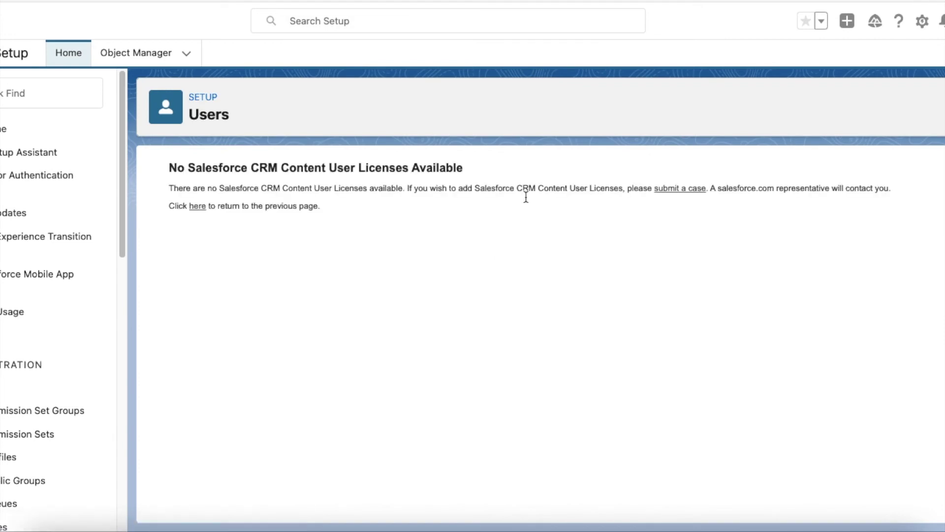
# Return to the user form, disable Salesforce CRM Content User and immediate password generation and notification, and save the user.
pyautogui.click(197, 208)
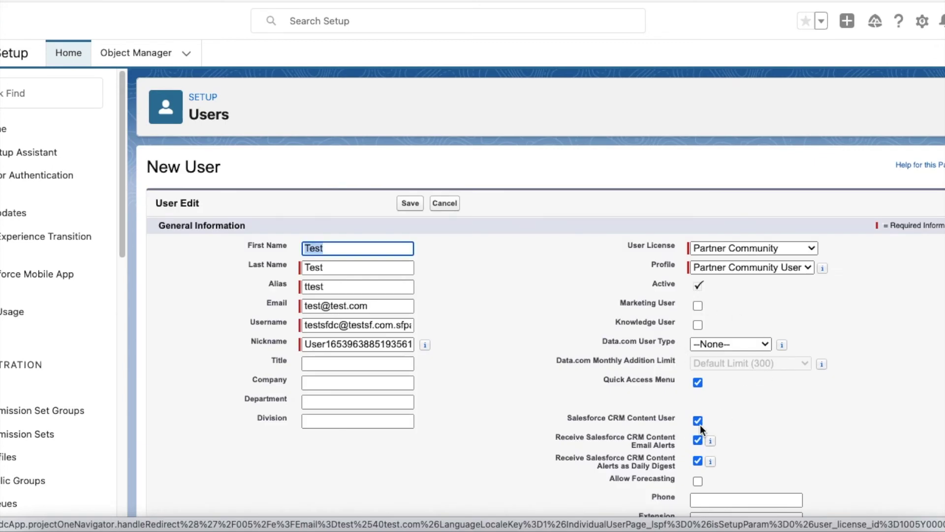
pyautogui.click(699, 421)
pyautogui.scroll(-10, 581, 356)
pyautogui.click(280, 464)
pyautogui.click(416, 510)
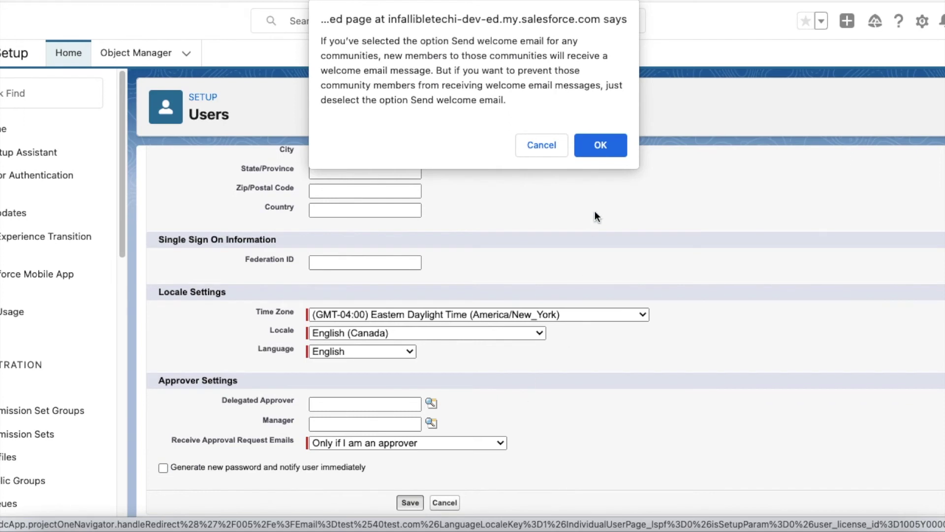
pyautogui.click(597, 146)
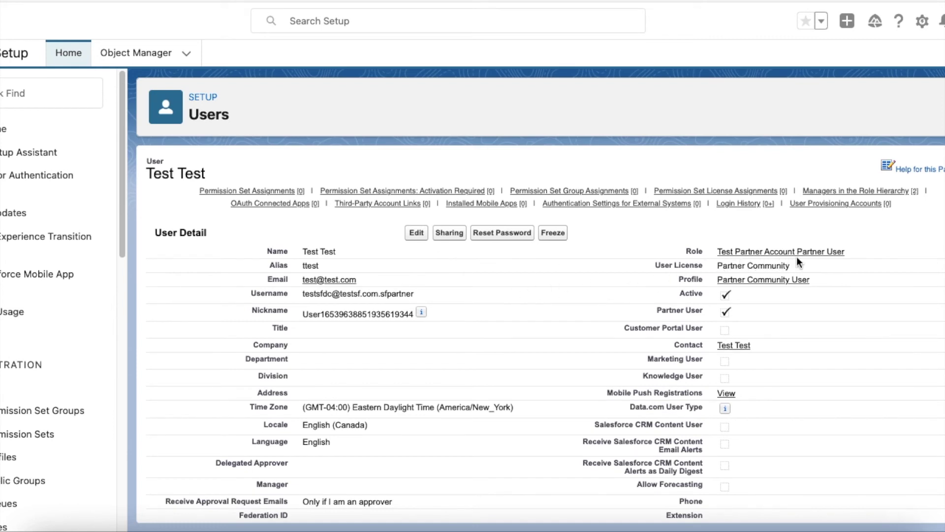
# Compare the partner user's role choices with the number of partner roles setting, set the role to Test Partner Account Partner Executive, and save.
pyautogui.click(418, 233)
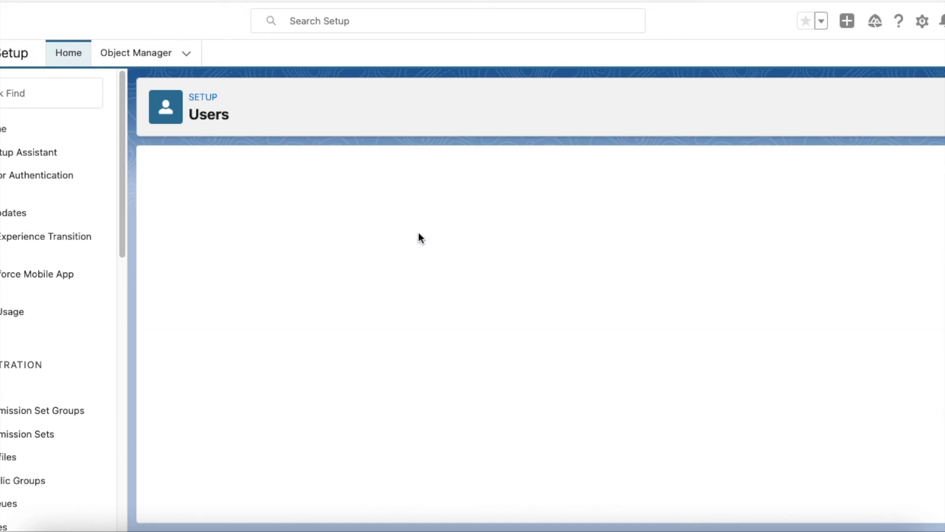
pyautogui.click(765, 253)
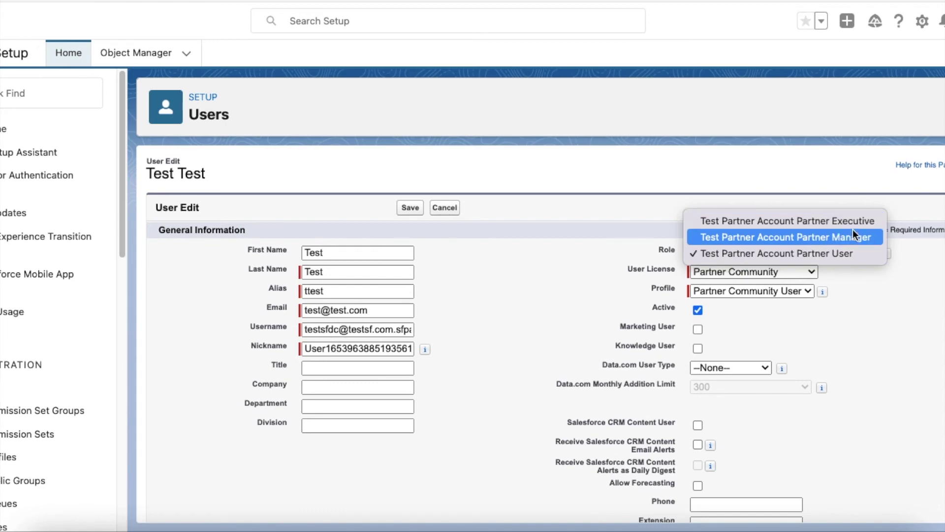
pyautogui.click(838, 255)
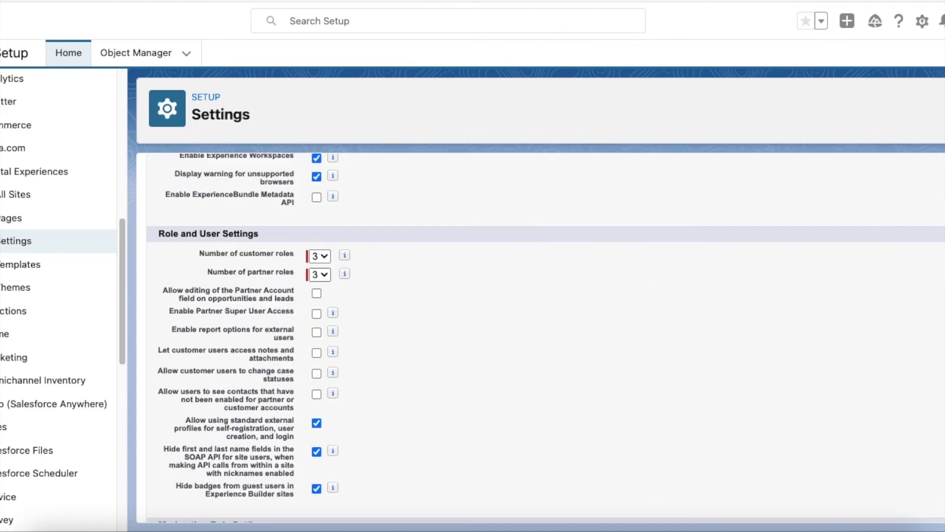
pyautogui.moveTo(211, 276); pyautogui.dragTo(294, 275)
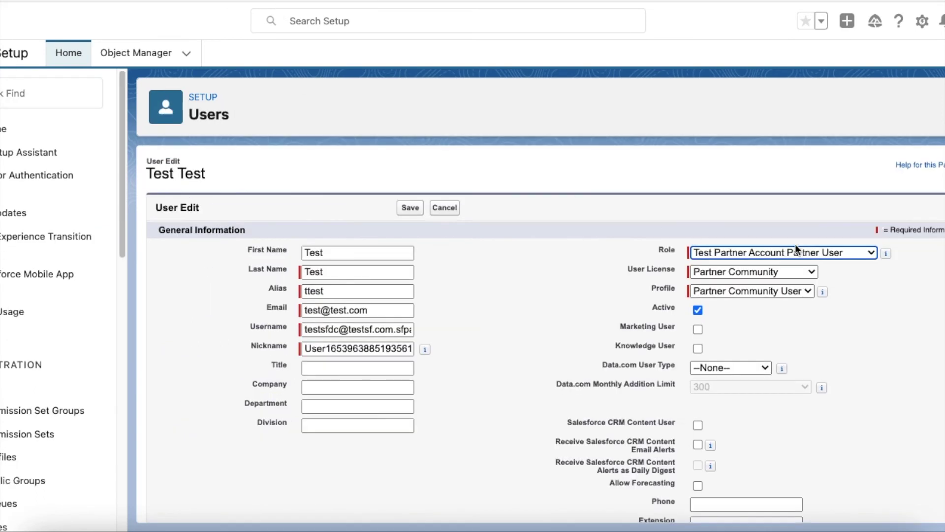
pyautogui.click(773, 253)
pyautogui.click(802, 224)
pyautogui.click(410, 208)
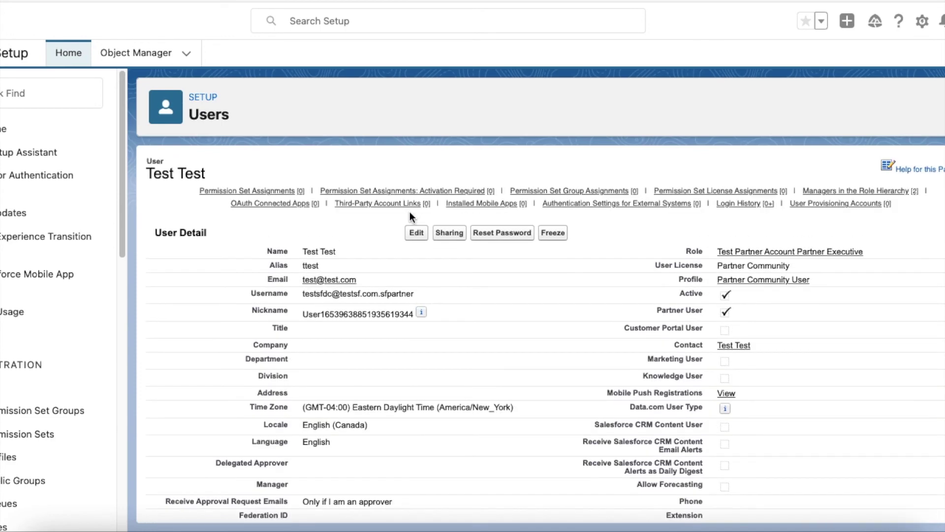
# Open the partner user's assigned role and check which role it reports to.
pyautogui.click(763, 253)
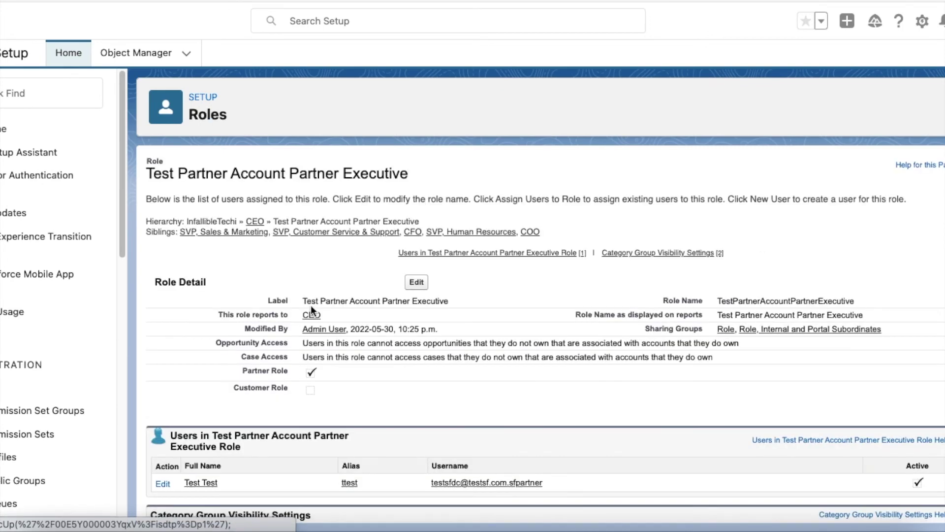
pyautogui.moveTo(220, 315); pyautogui.dragTo(279, 318)
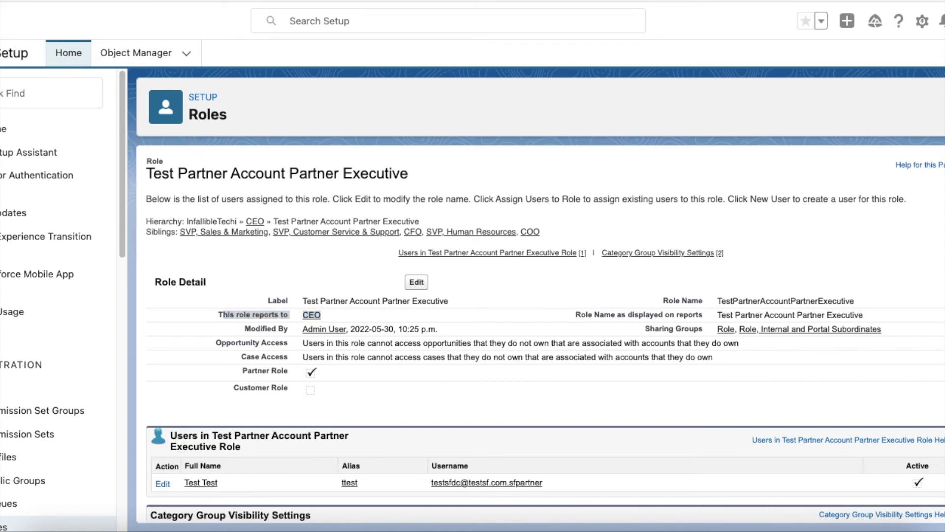
# Find the Contacts object, open the partner user's contact record, and preview the contact owner's details.
pyautogui.write('contact')
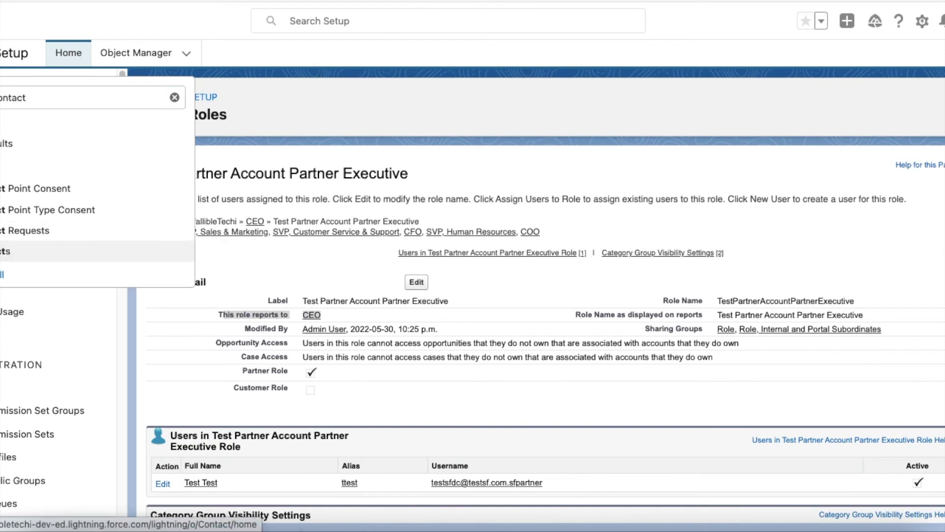
pyautogui.click(25, 254)
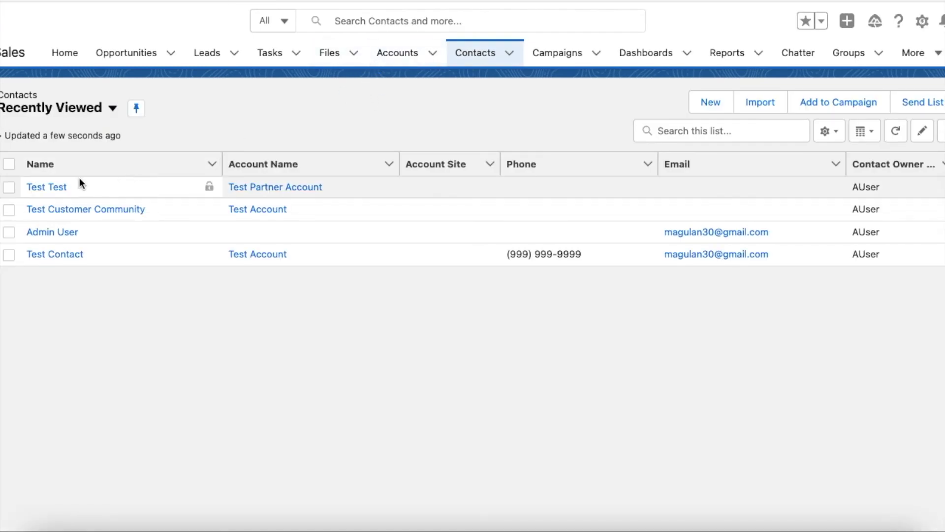
pyautogui.click(47, 187)
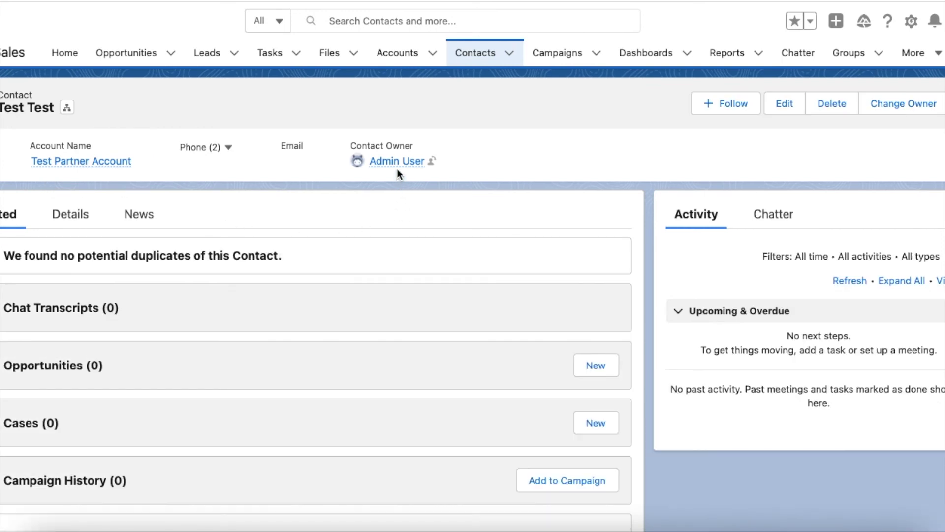
pyautogui.moveTo(397, 171)
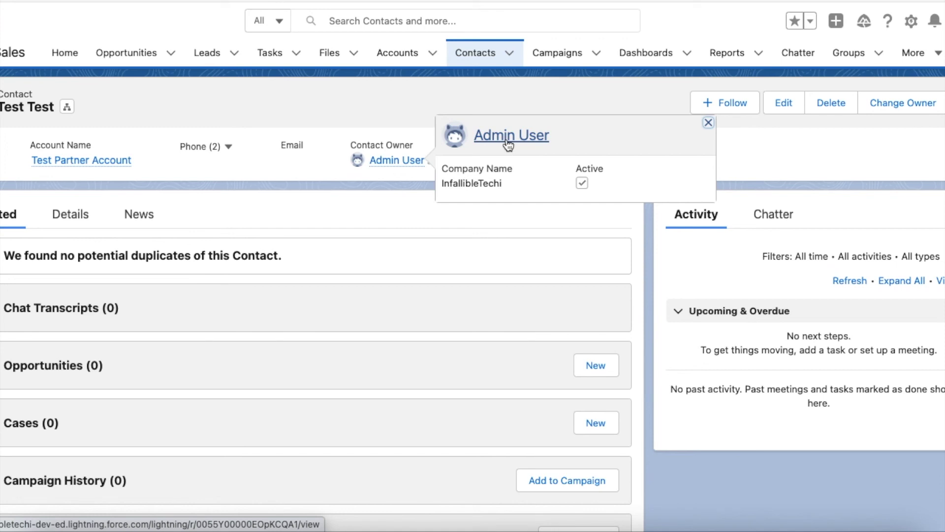
pyautogui.moveTo(578, 137); pyautogui.dragTo(465, 154)
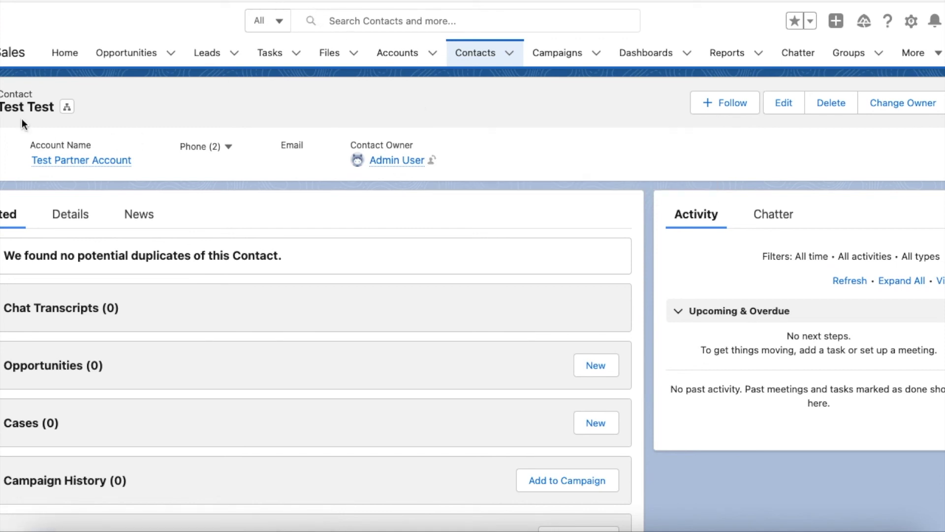
# Open Test Partner Account from the contact record and check the account's name and owner.
pyautogui.click(102, 161)
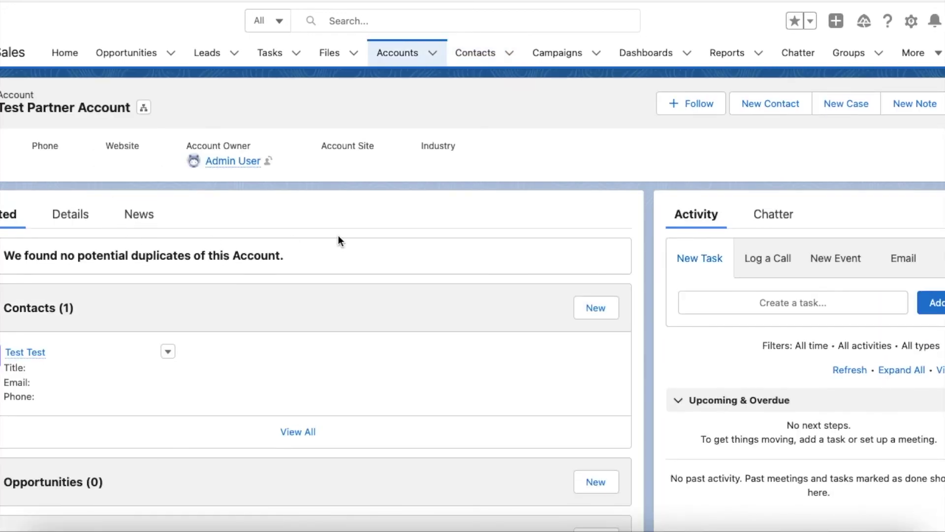
pyautogui.moveTo(5, 109); pyautogui.dragTo(117, 110)
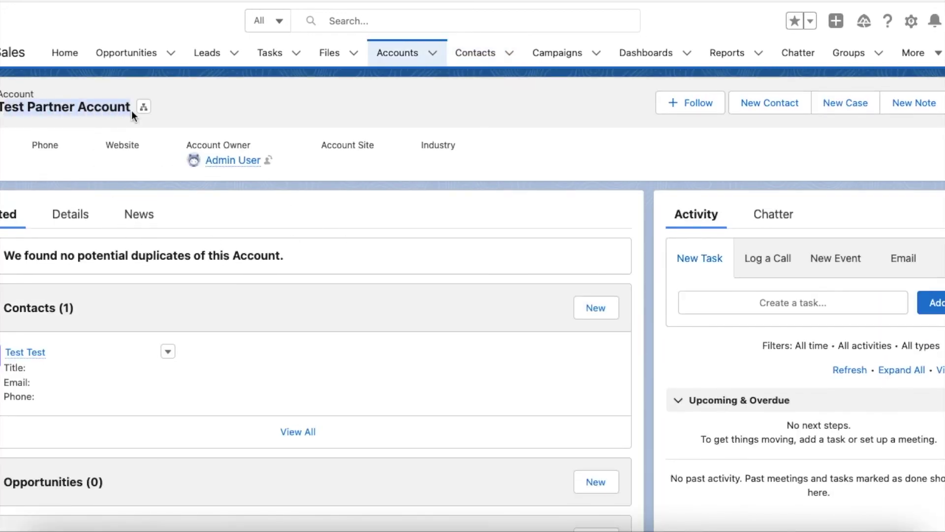
pyautogui.moveTo(217, 170)
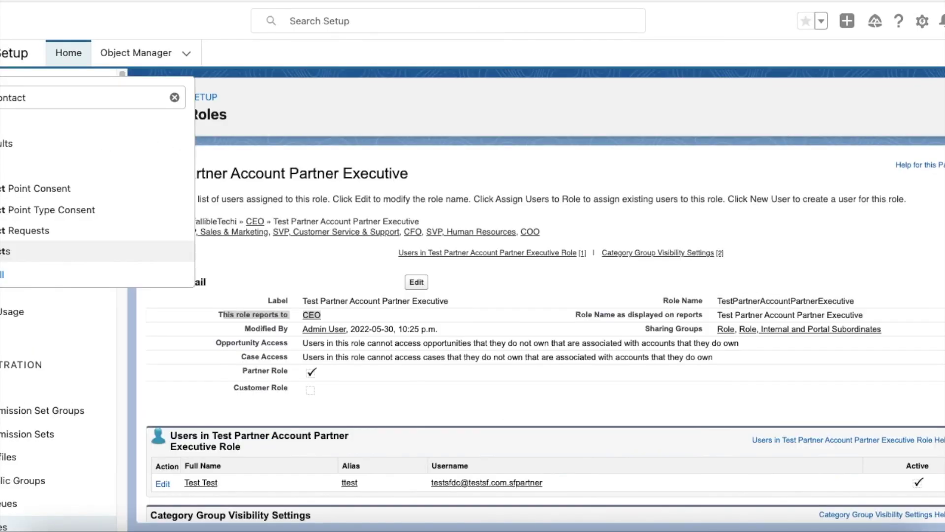
# Compare the partner role's name, label and parent role with the name and owner of Test Partner Account.
pyautogui.moveTo(853, 302); pyautogui.dragTo(718, 302)
pyautogui.moveTo(454, 299); pyautogui.dragTo(284, 300)
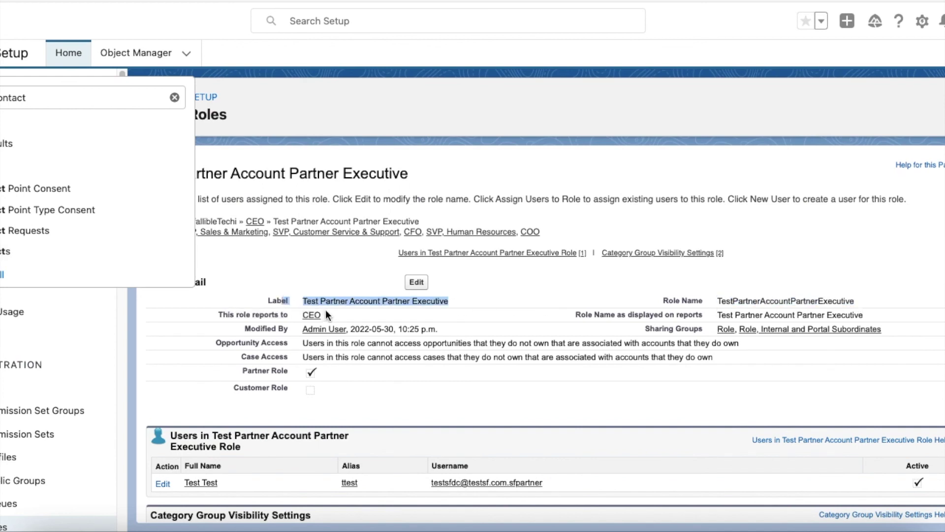
pyautogui.moveTo(339, 316); pyautogui.dragTo(303, 318)
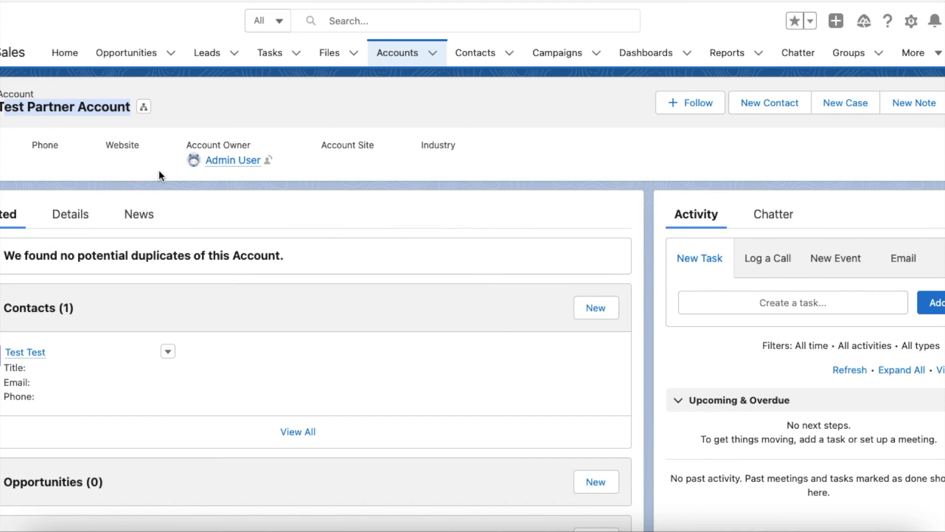
pyautogui.moveTo(229, 165)
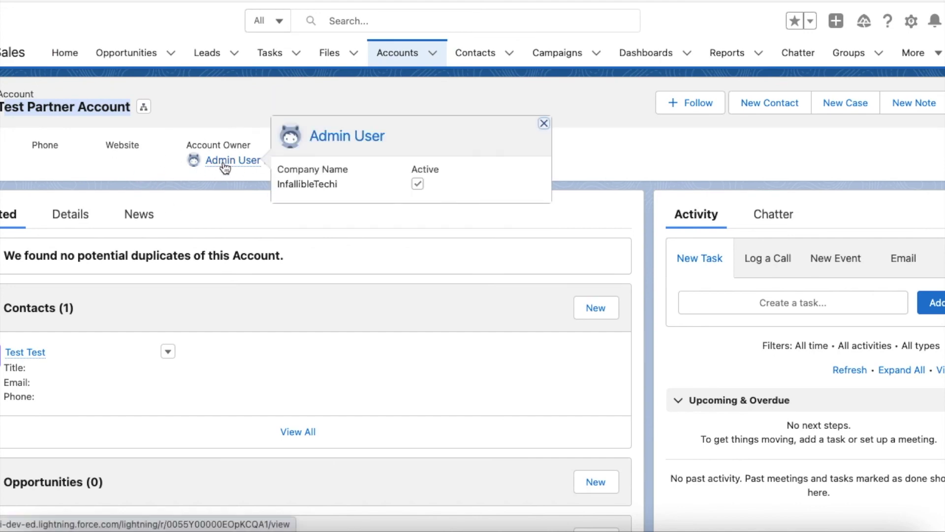